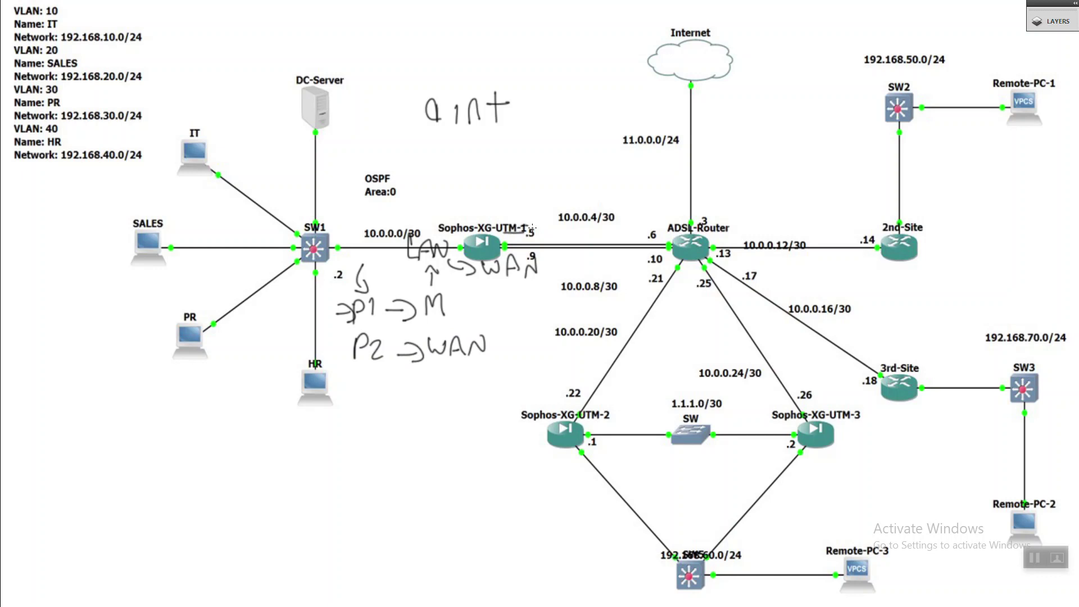
Handwrite "P3 → WAN" and "P4 → LAN" below the P2 note on the network diagram.
mouse_move(354, 371)
left_mouse_down()
mouse_move(353, 391)
mouse_move(356, 380)
left_mouse_up()
mouse_move(370, 373)
left_mouse_down()
mouse_move(385, 387)
mouse_move(499, 367)
left_mouse_up()
mouse_move(361, 414)
left_mouse_down()
mouse_move(361, 439)
mouse_move(418, 430)
left_mouse_up()
mouse_move(407, 417)
left_mouse_down()
mouse_move(475, 432)
mouse_move(502, 416)
left_mouse_up()
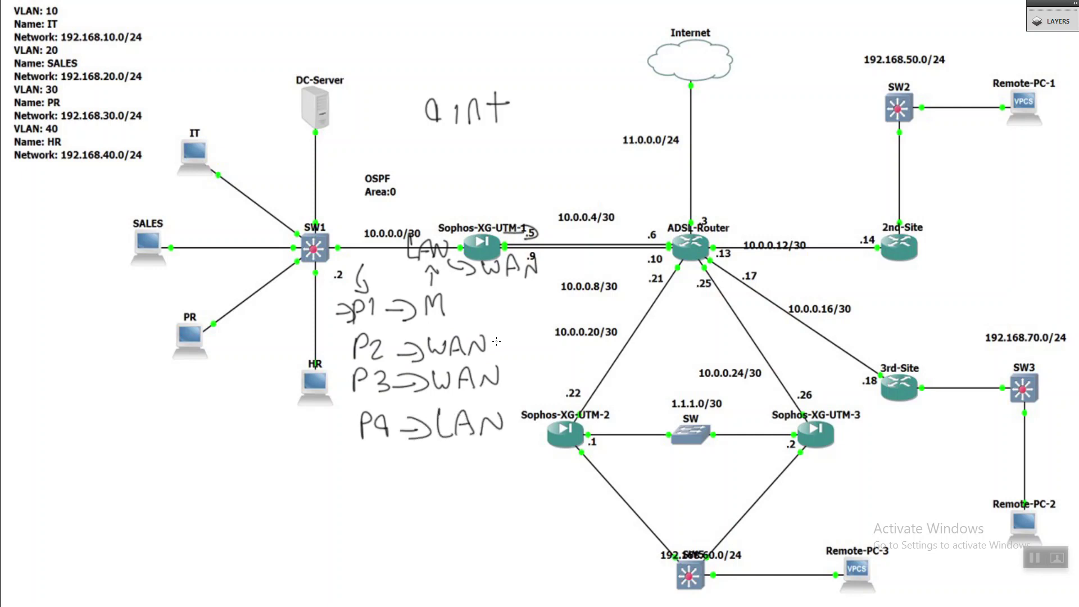
Tick the handwritten P2, P3 and P4 notes and underline the M assigned to P1.
left_click_drag(498, 377, 528, 364)
left_click_drag(509, 430, 530, 416)
mouse_move(497, 320)
left_mouse_down()
mouse_move(490, 333)
mouse_move(401, 321)
left_mouse_up()
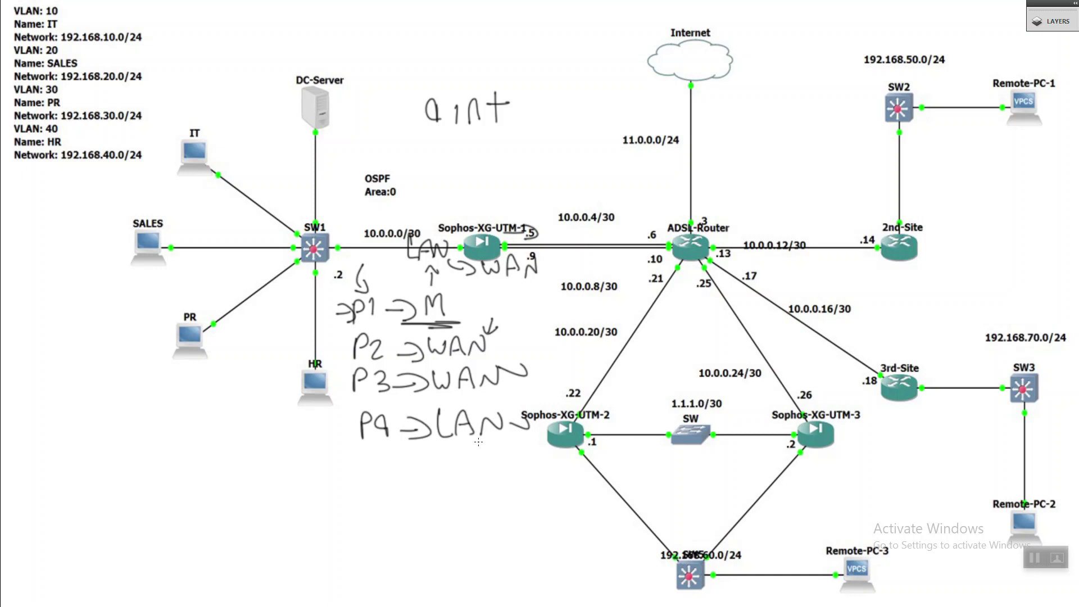
mouse_move(571, 470)
left_mouse_down()
mouse_move(414, 269)
mouse_move(458, 506)
left_mouse_up()
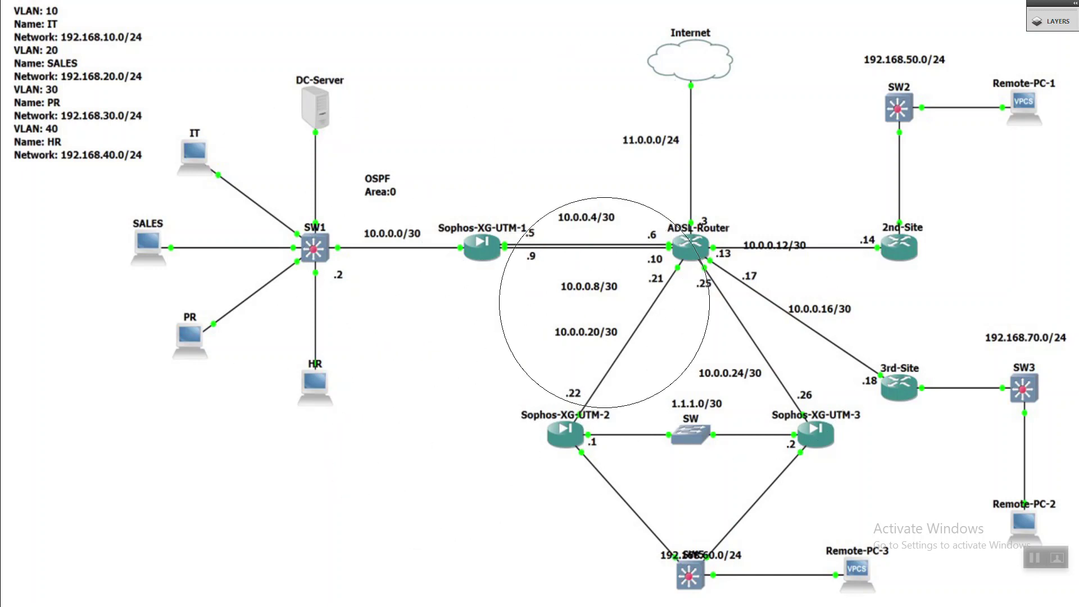
Leave the full-screen view of the network diagram and switch to the Sophos XG Firewall console in Chrome.
key("Escape")
key("f")
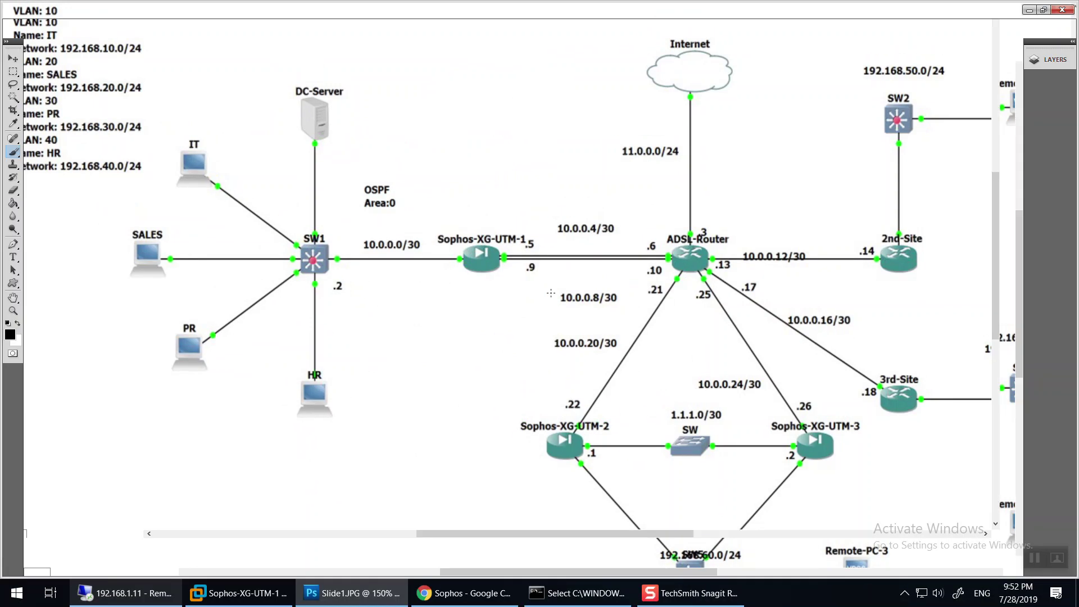
left_click(453, 597)
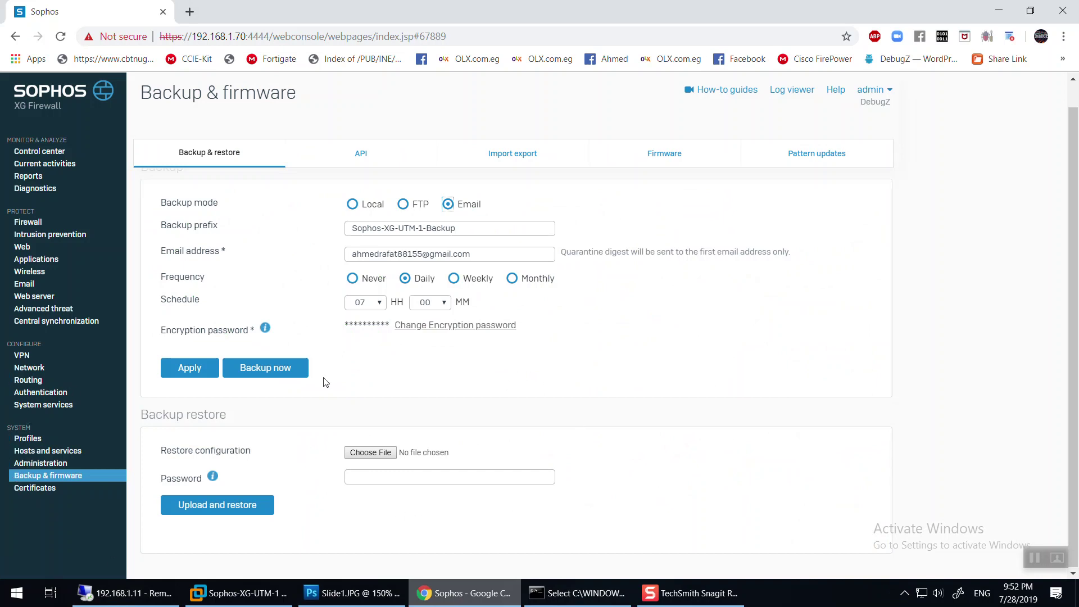
Look through the firewall's Control center, Firewall, Intrusion prevention and Web pages, plus the Network interface and zone lists.
left_click(39, 372)
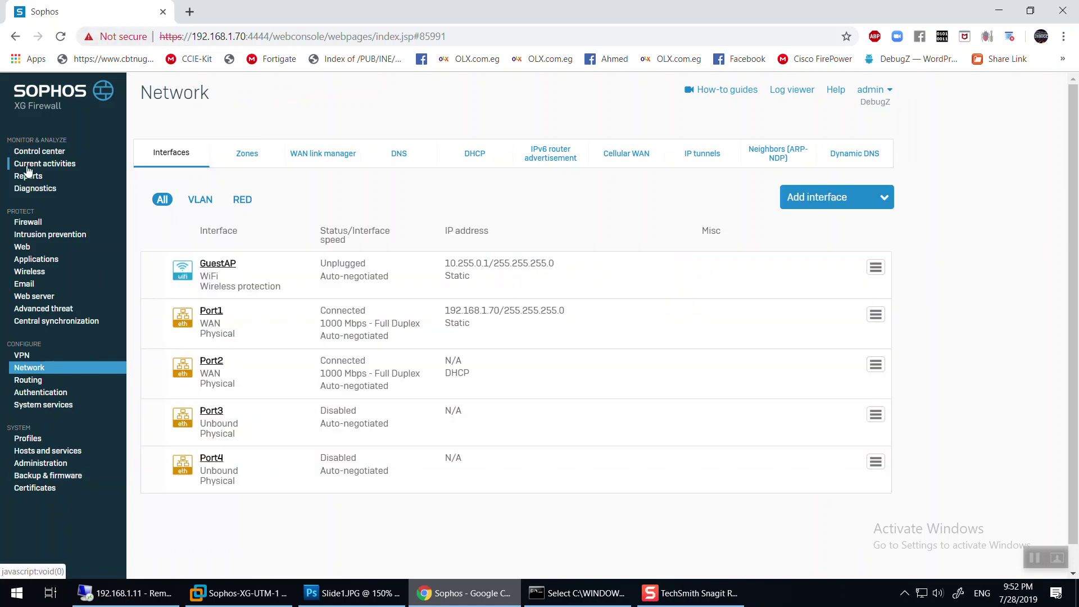
left_click(42, 152)
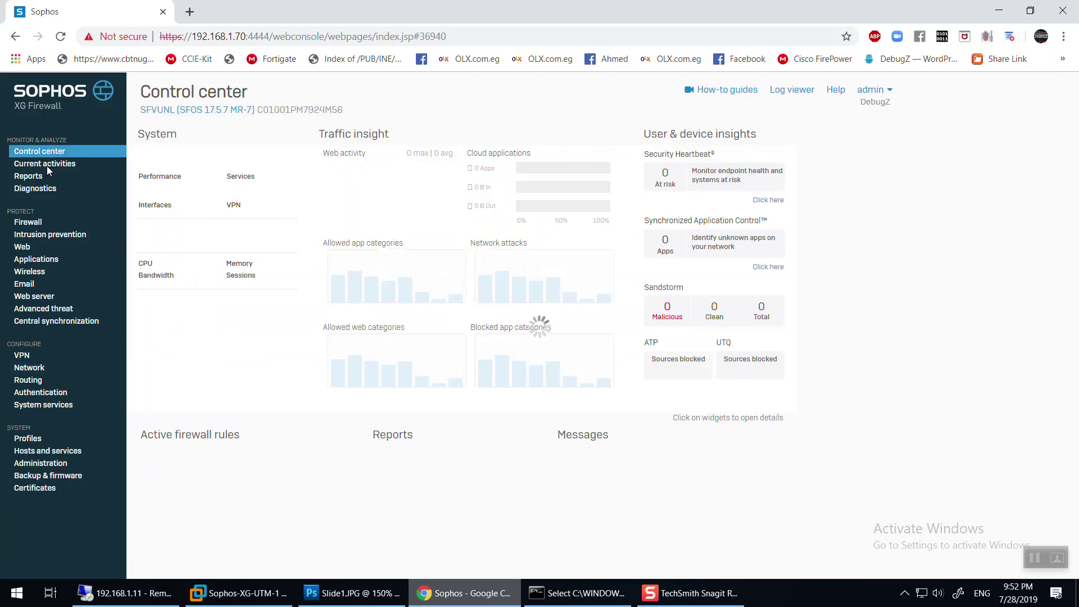
left_click(20, 237)
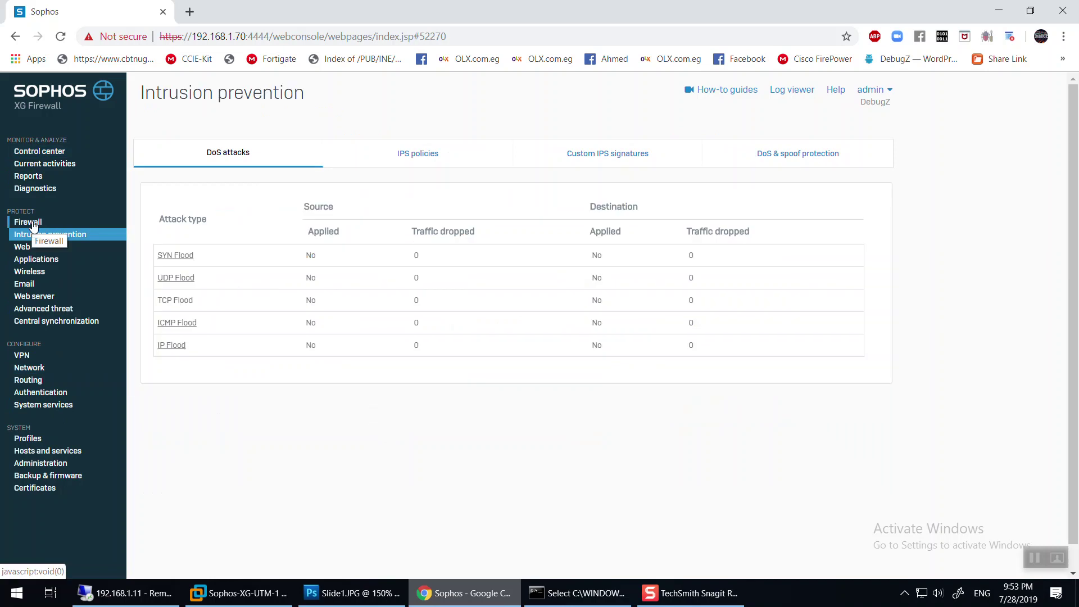
left_click(32, 222)
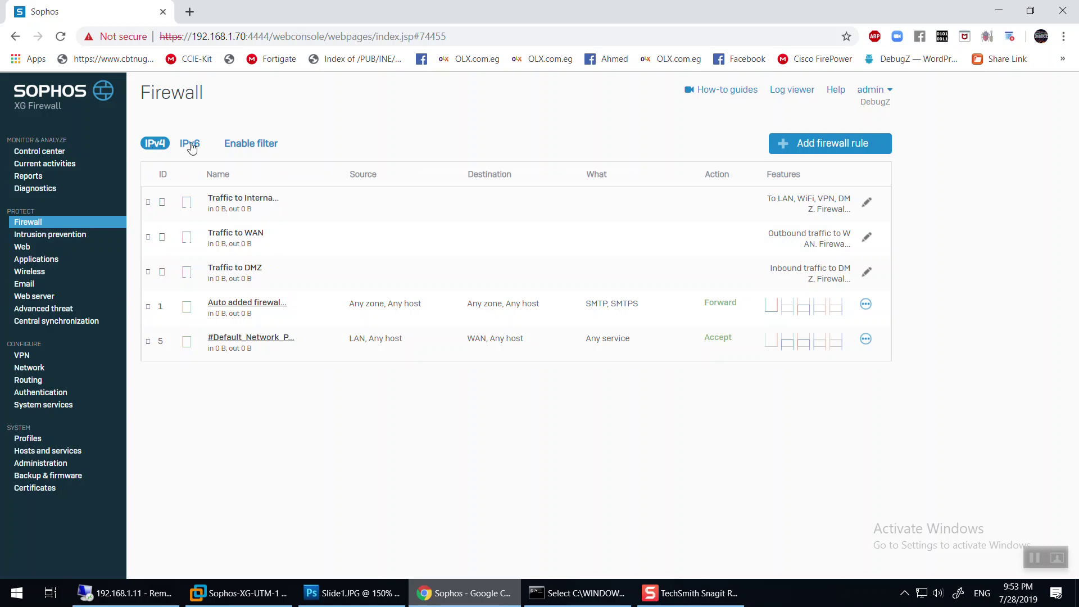
left_click(39, 233)
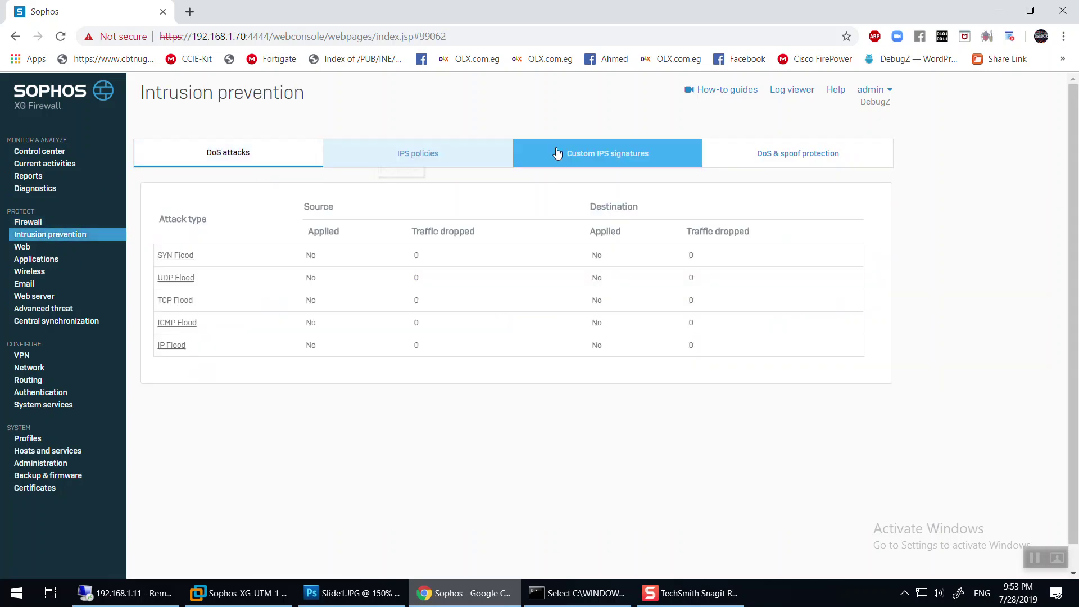
left_click(62, 249)
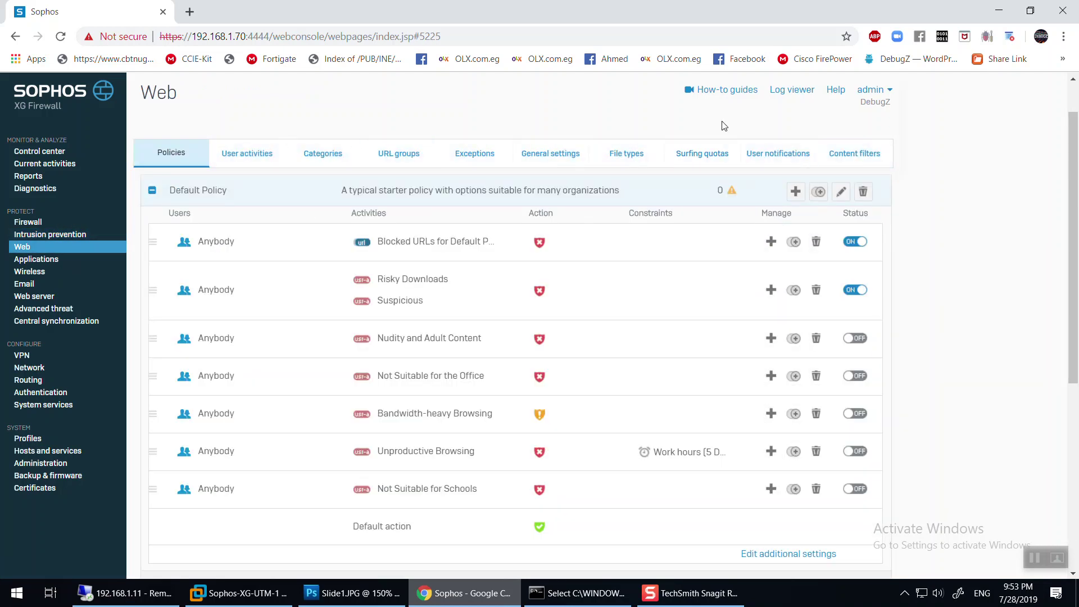
left_click(27, 369)
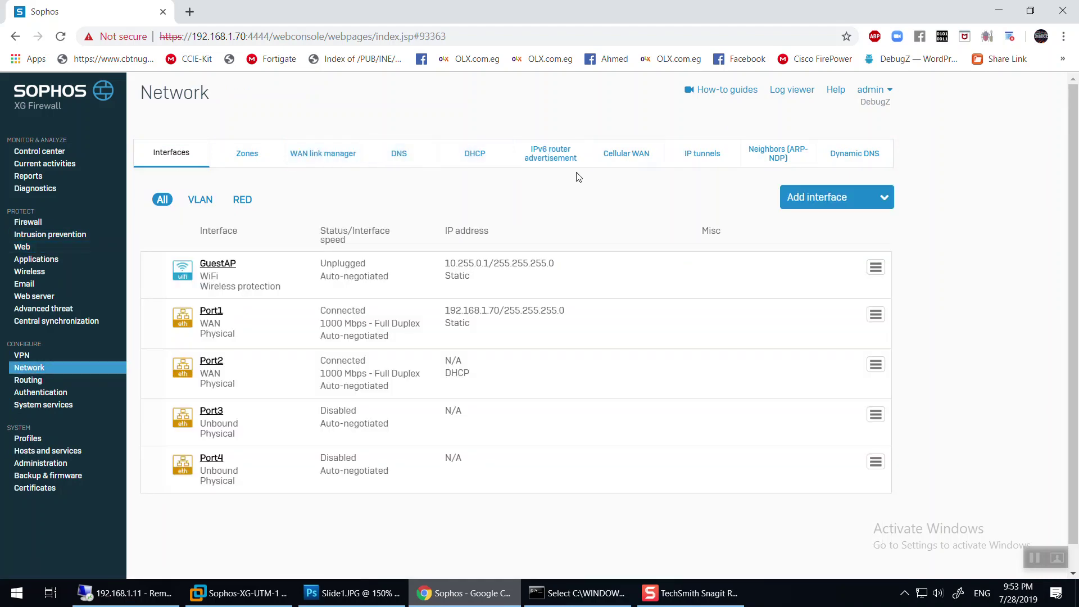
left_click(254, 152)
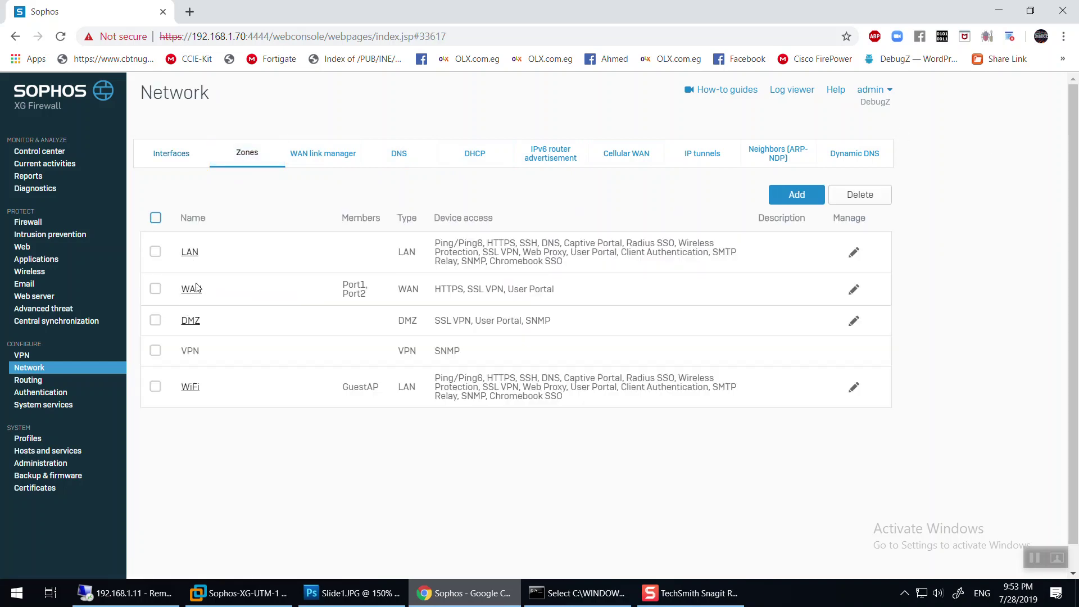
left_click(170, 152)
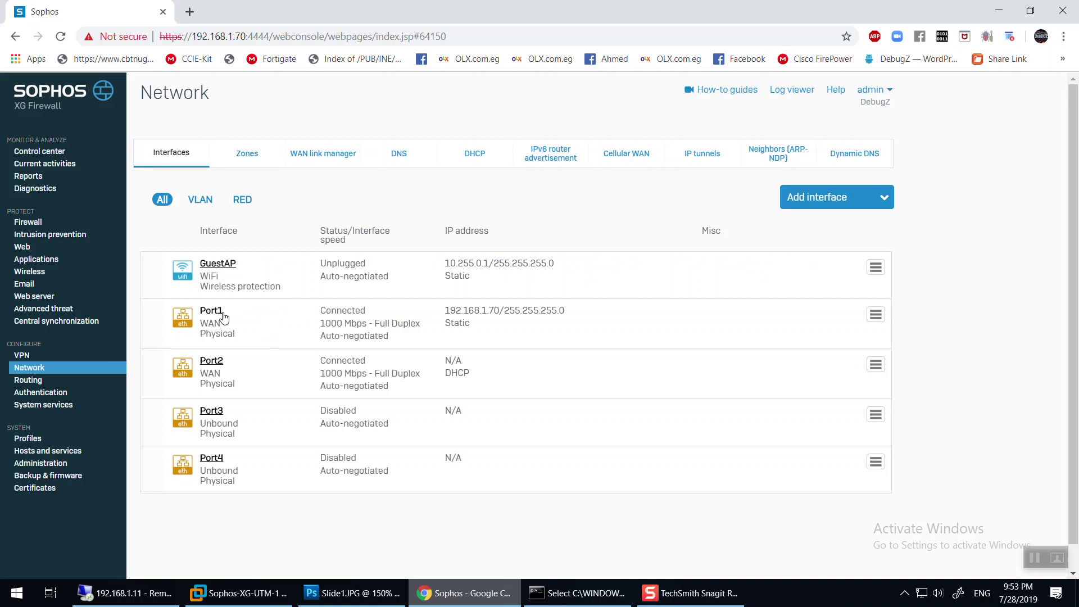
Start a new network zone of type LAN and name it Management.
left_click(247, 160)
left_click(797, 194)
type("ma")
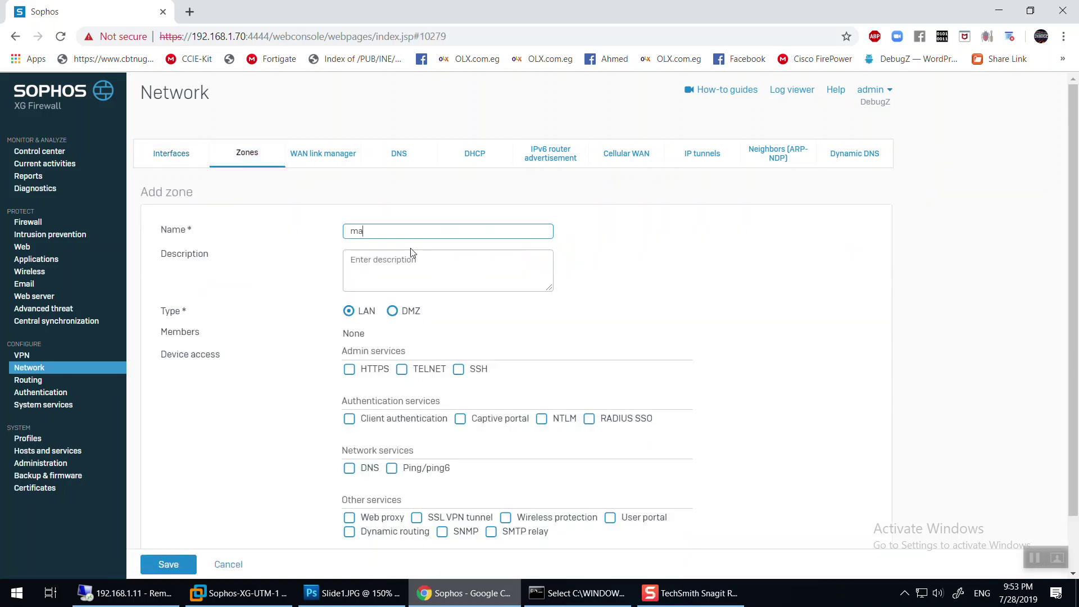
key("BackSpace")
type("Management")
left_click(201, 315)
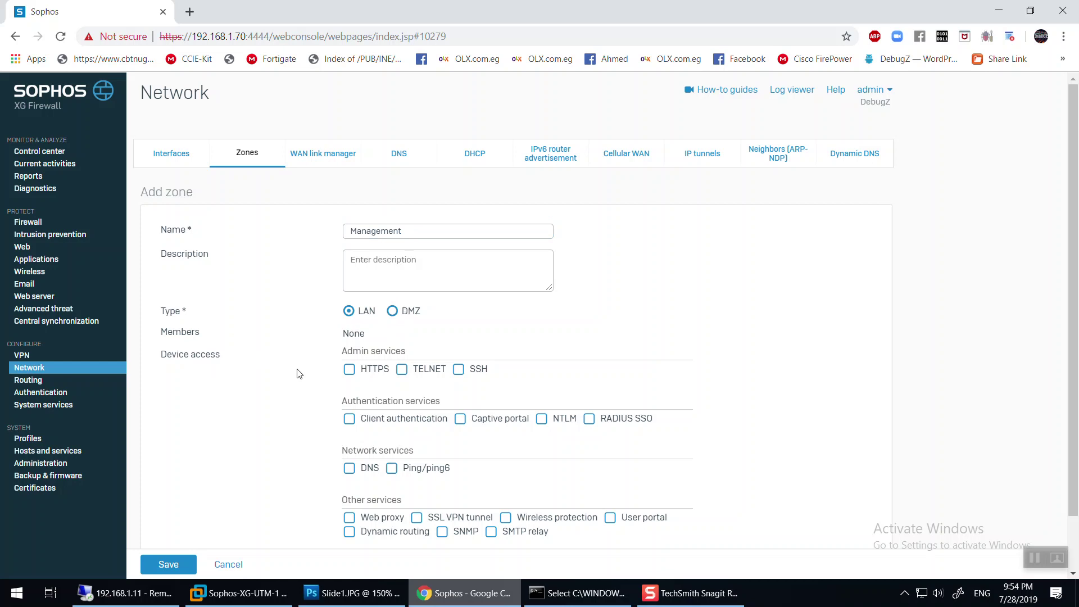
left_click(408, 232)
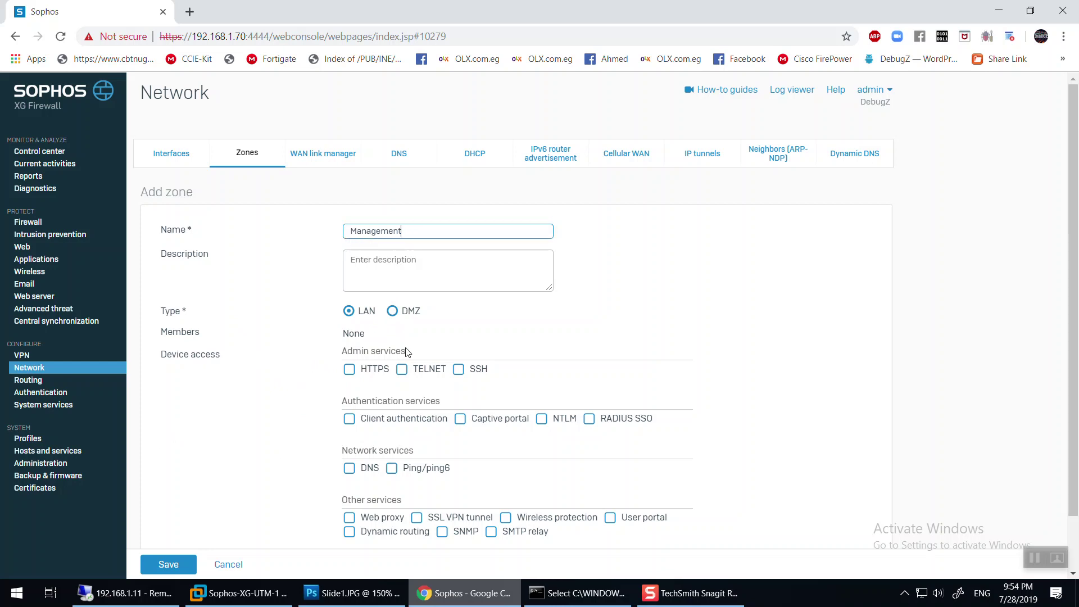
Allow the HTTPS and SSH admin services for the Management zone, leaving TELNET disabled.
left_click(350, 371)
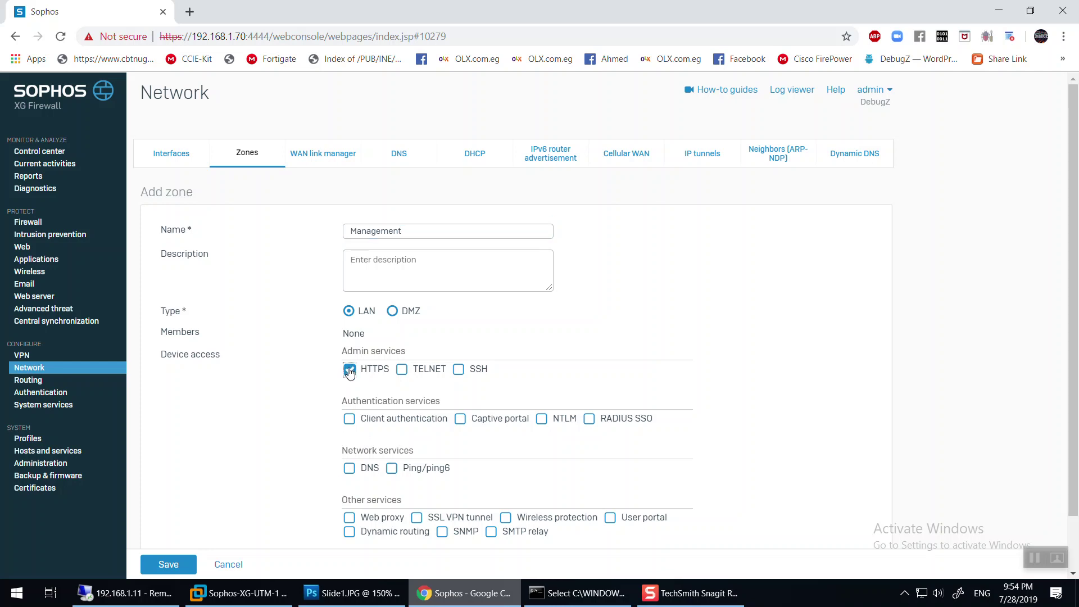
left_click(401, 369)
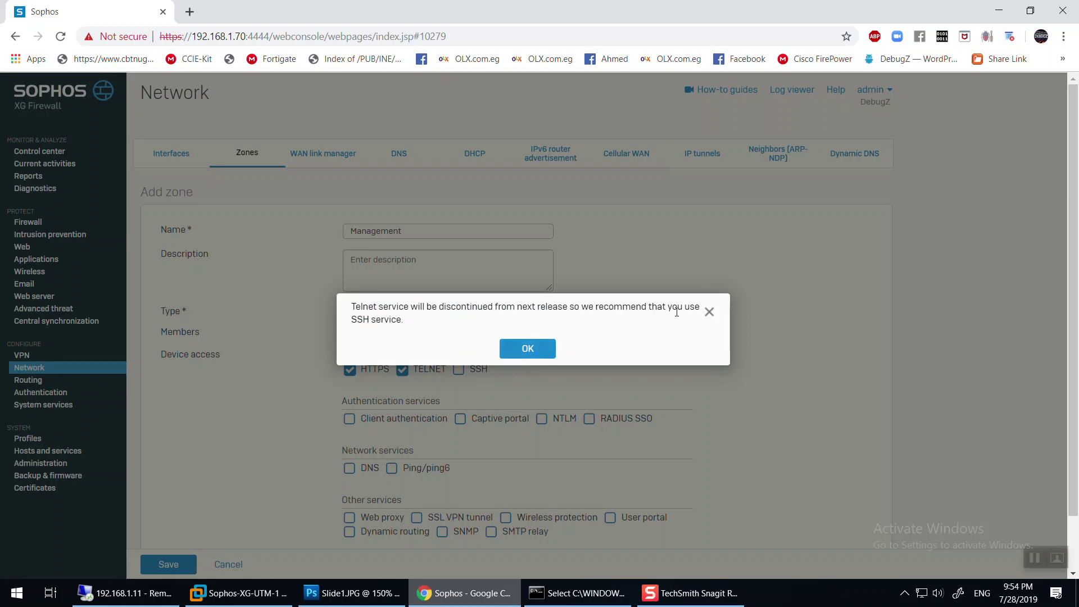
left_click(525, 348)
left_click(401, 370)
left_click(457, 371)
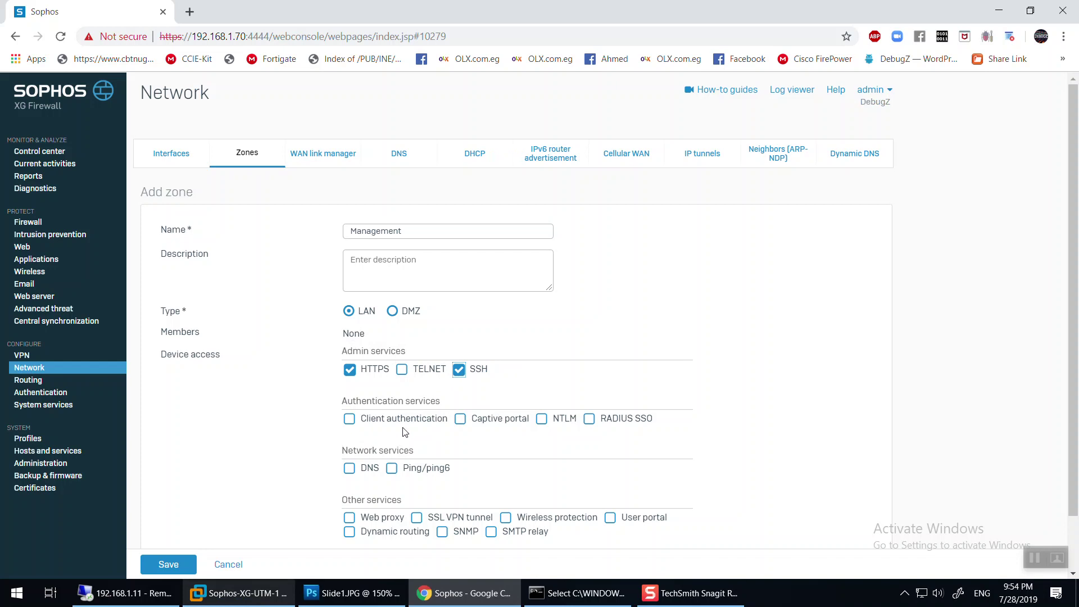
Allow Client authentication, Captive portal, DNS and Ping/ping6 for the Management zone and save it.
left_click(350, 419)
left_click(460, 419)
scroll(503, 431, "down", 1)
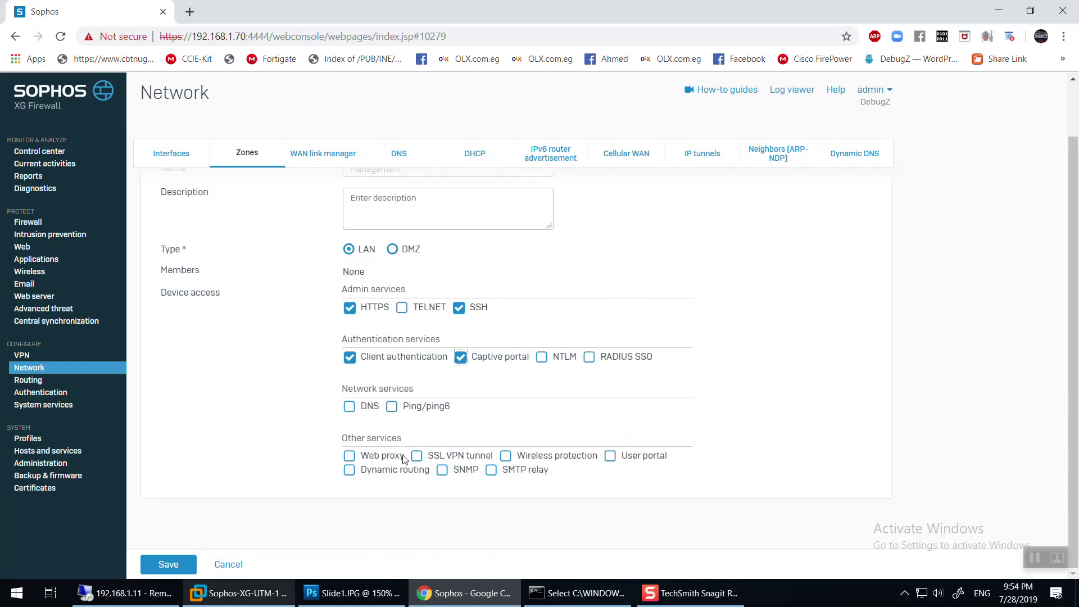
left_click(350, 408)
left_click(391, 408)
left_click(184, 562)
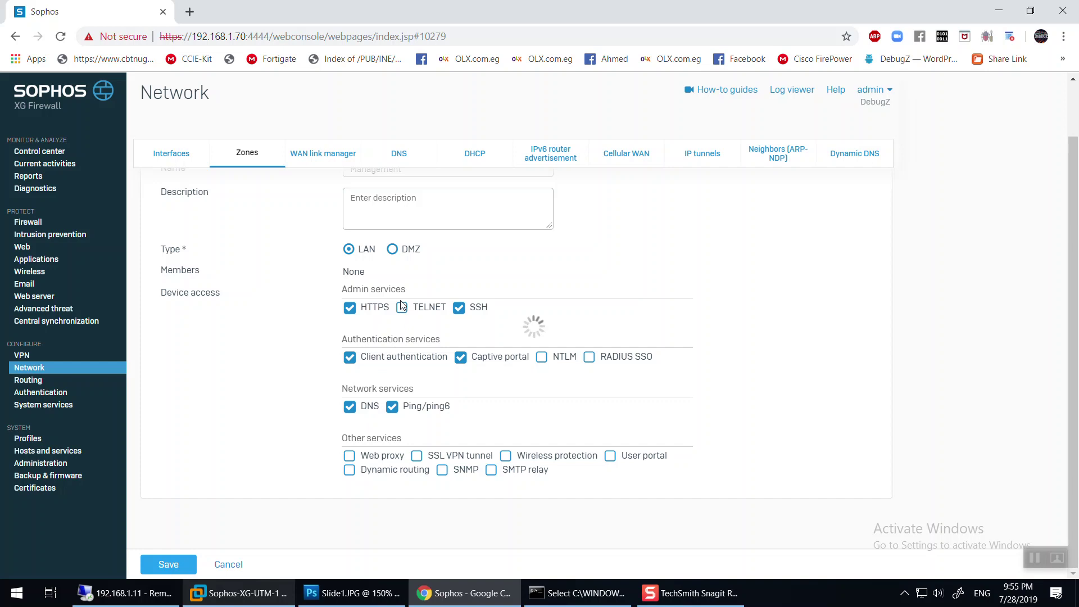
Open the LAN zone, review its allowed device access services and save the zone.
left_click(192, 254)
scroll(339, 265, "down", 1)
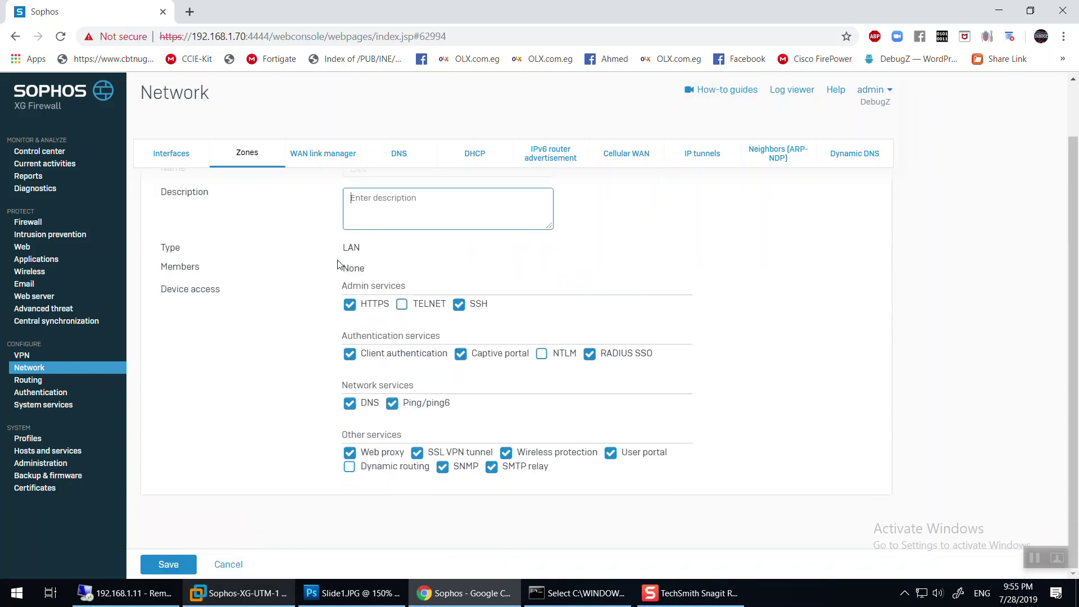
left_click(417, 288)
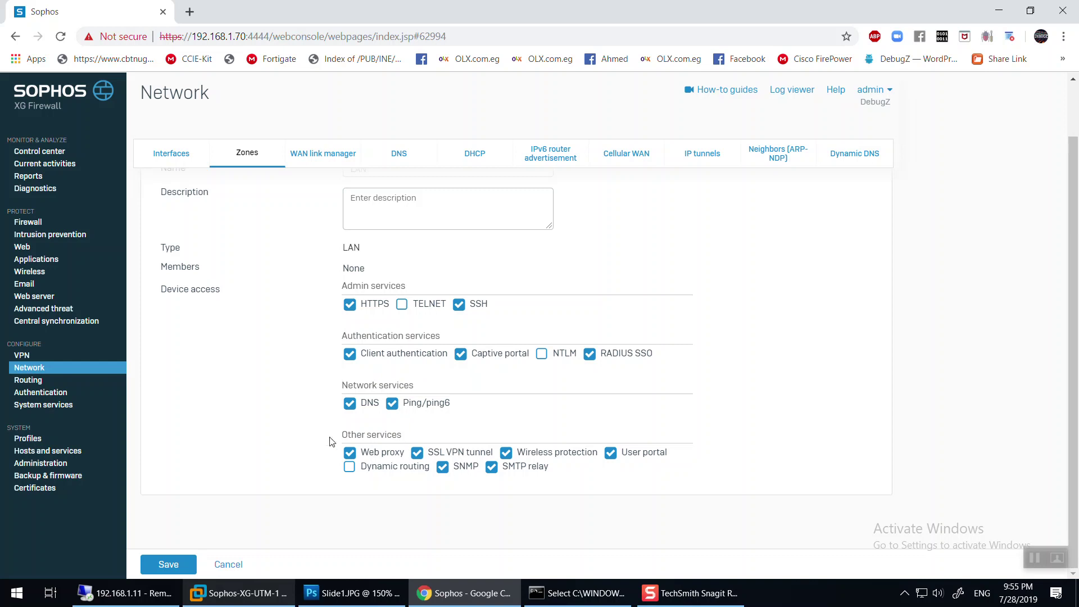
scroll(366, 194, "up", 1)
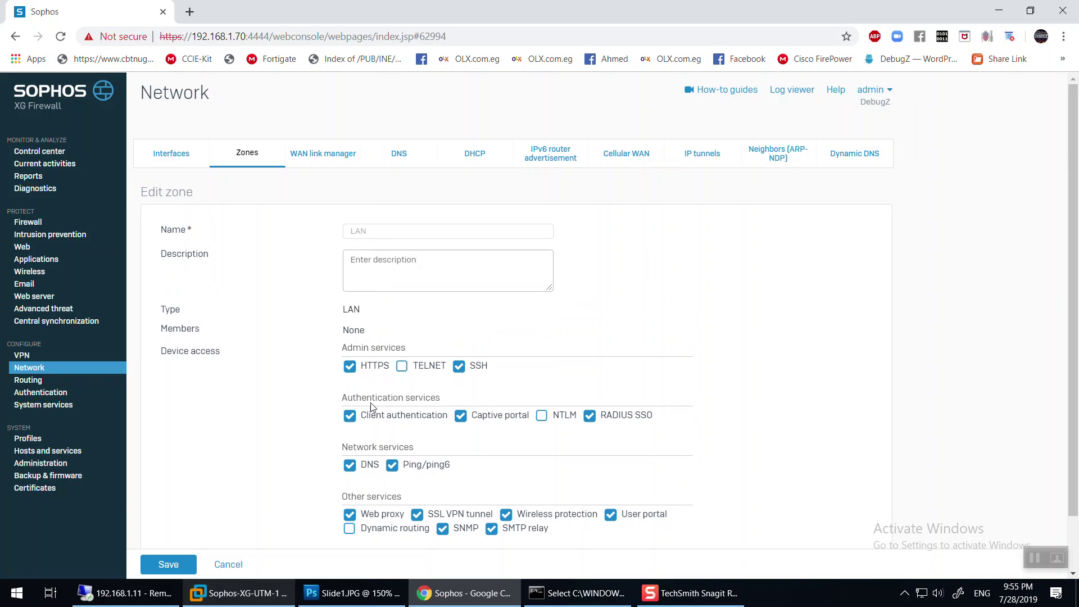
scroll(374, 416, "down", 2)
scroll(421, 305, "up", 2)
scroll(412, 309, "down", 2)
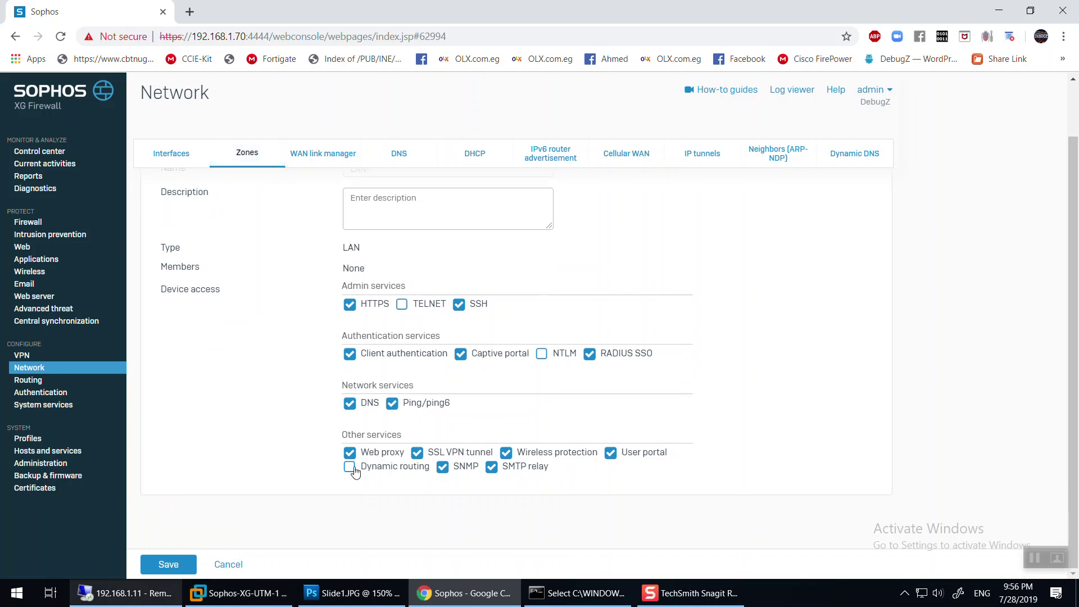
left_click(164, 564)
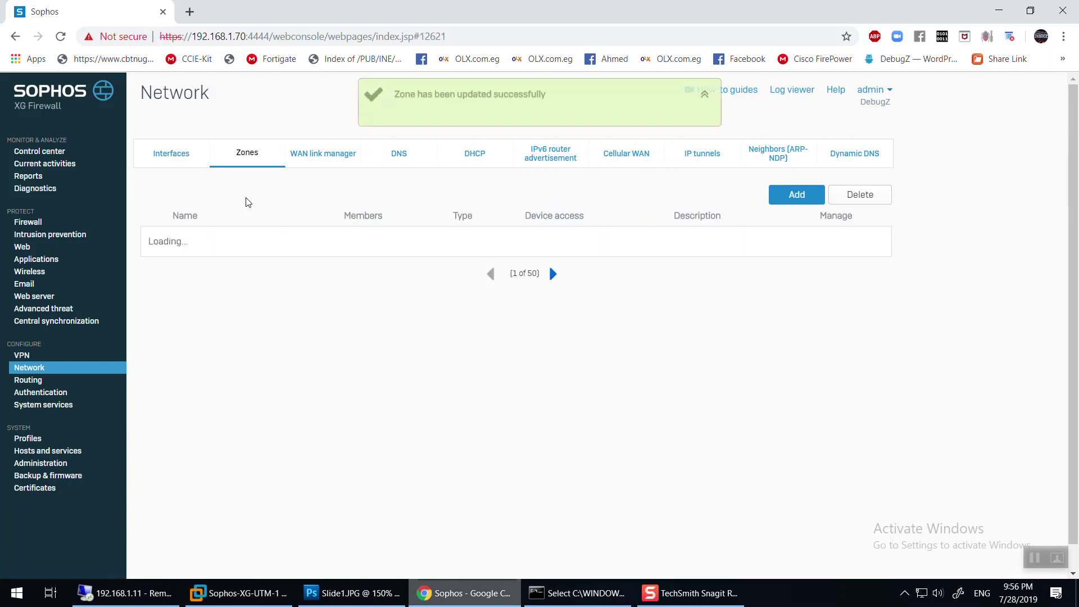
Edit the WAN zone to allow SSH, DNS and Ping/ping6 device access.
left_click(191, 289)
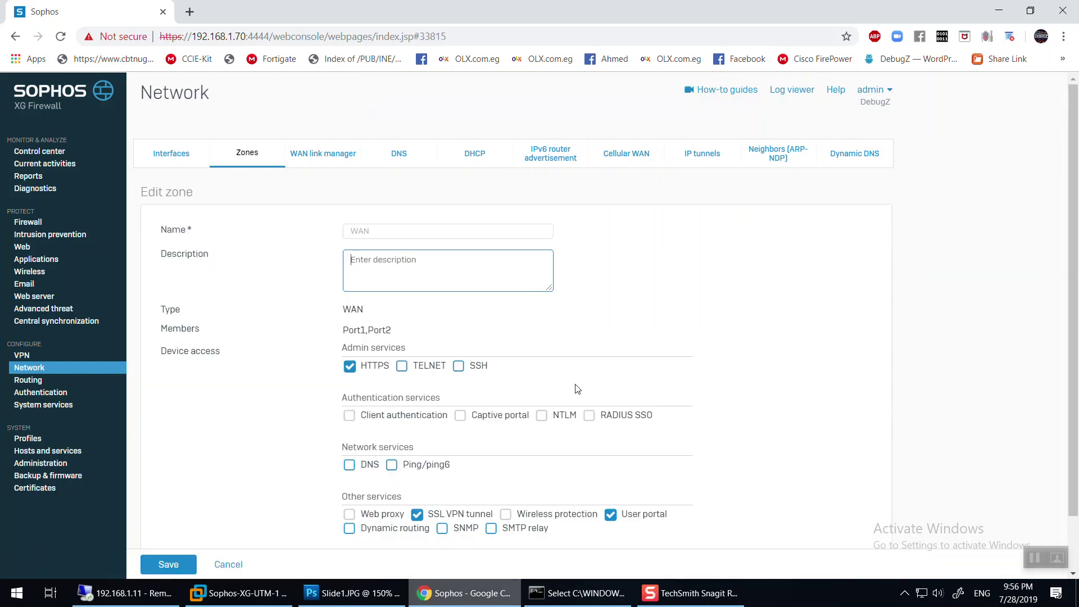
scroll(573, 386, "down", 2)
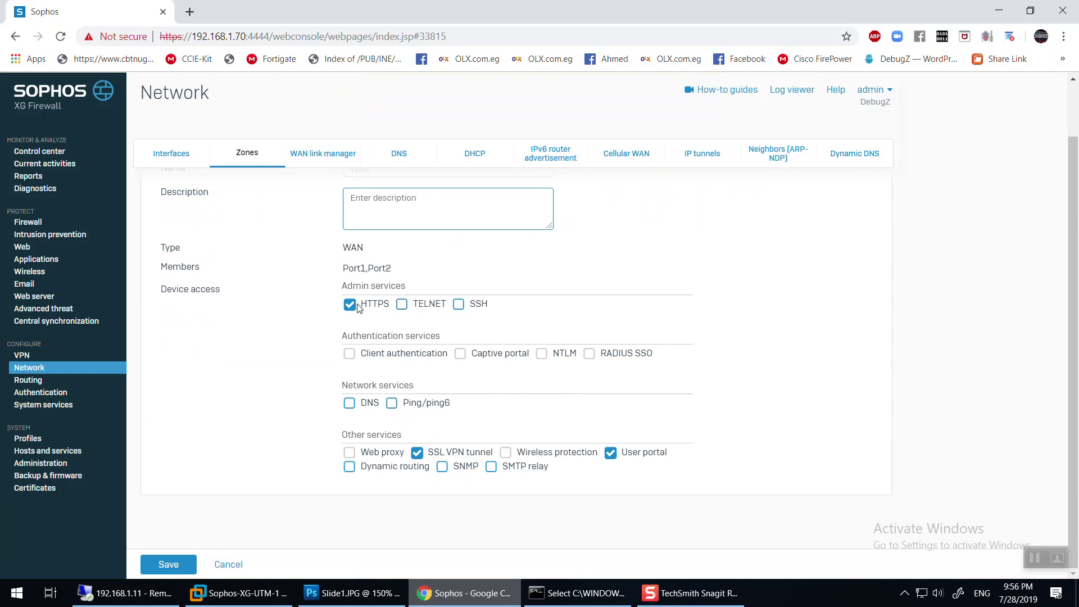
left_click(459, 304)
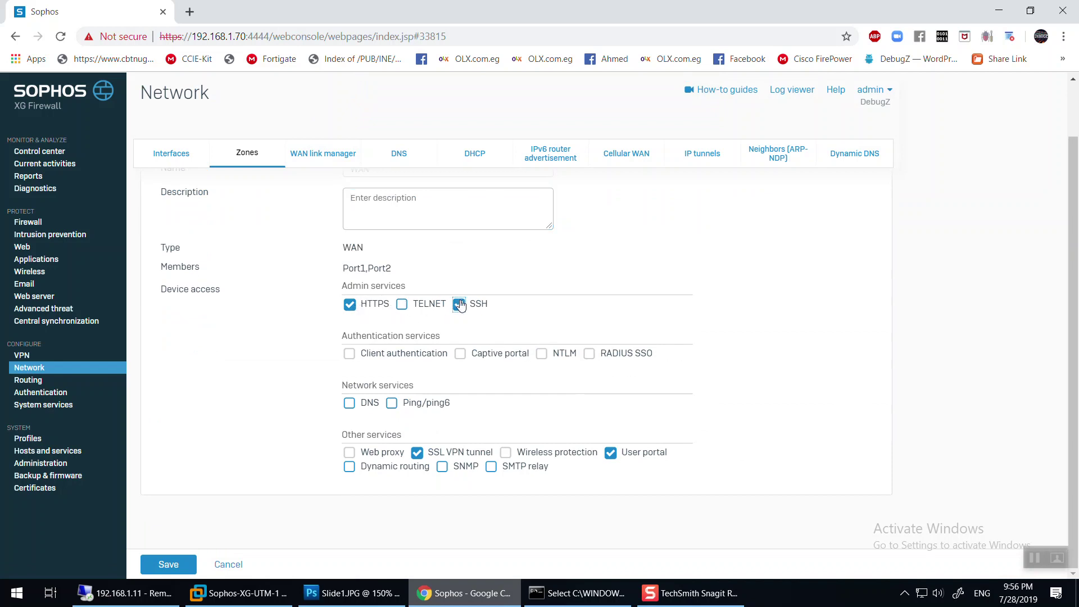
left_click(349, 403)
left_click(391, 403)
left_click(433, 455)
left_click(433, 456)
left_click(449, 453)
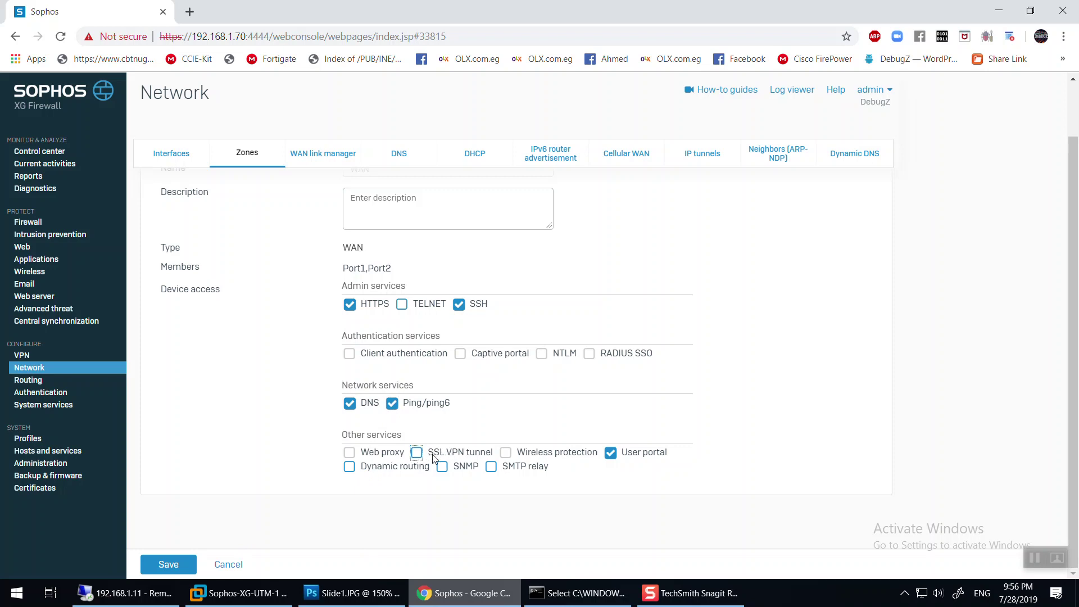
left_click(433, 456)
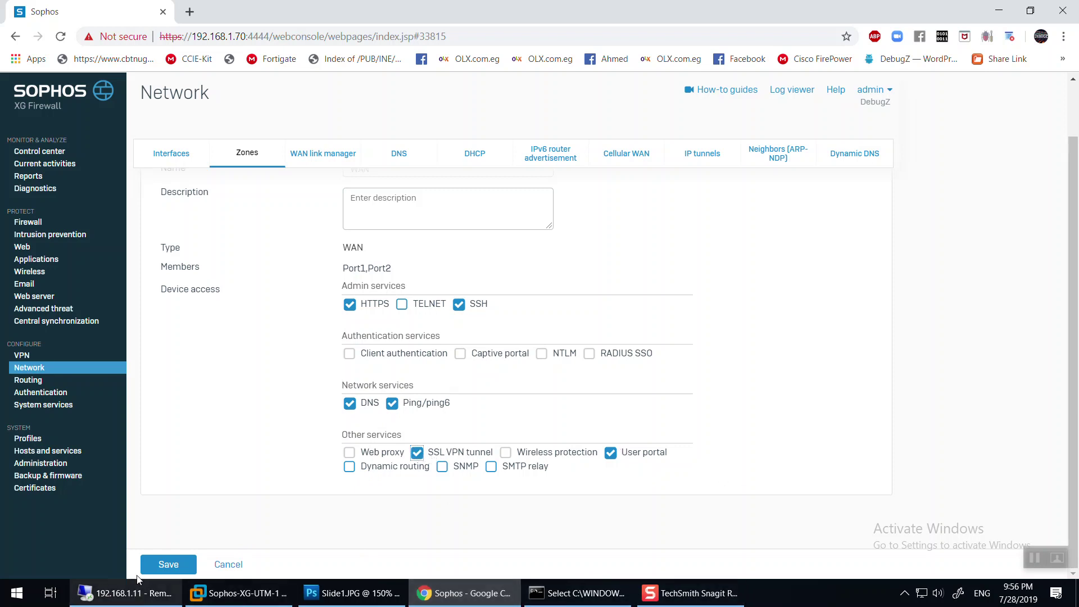
Save the WAN zone and open the Port1 interface settings.
left_click(161, 573)
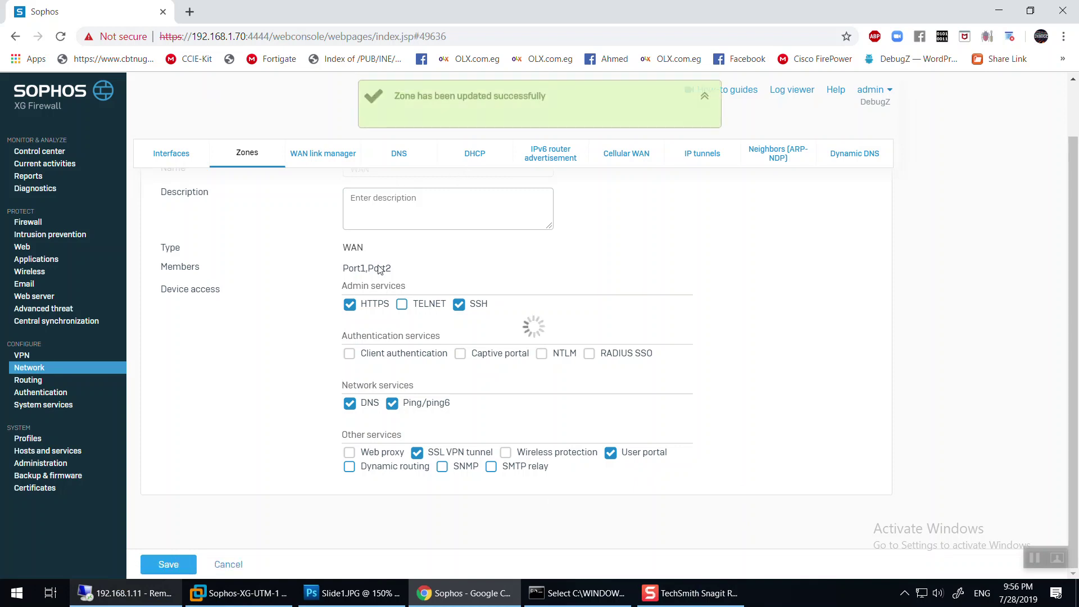
left_click(171, 153)
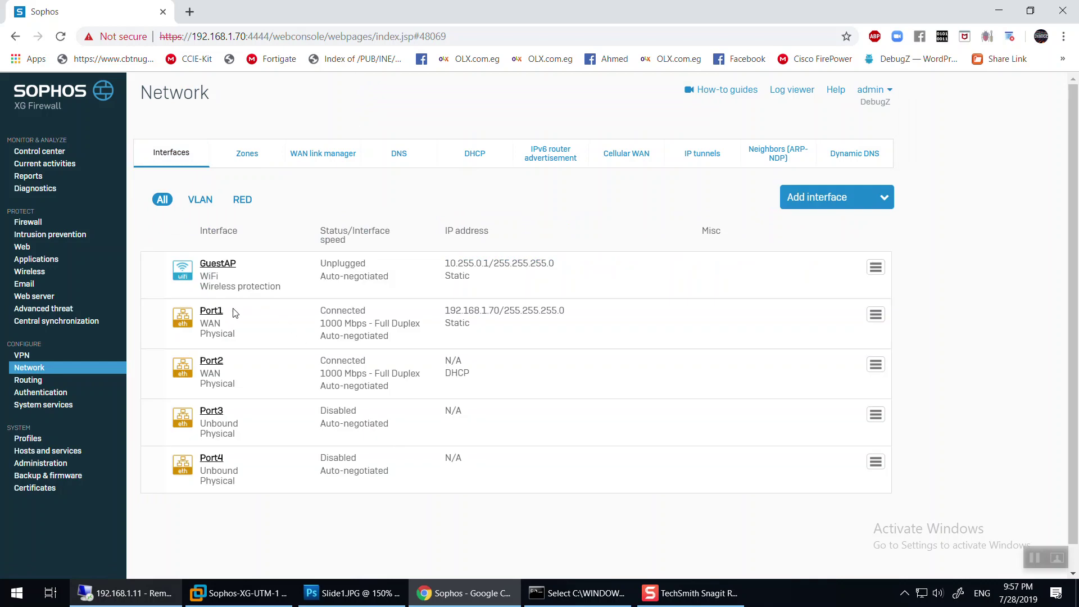
left_click(218, 318)
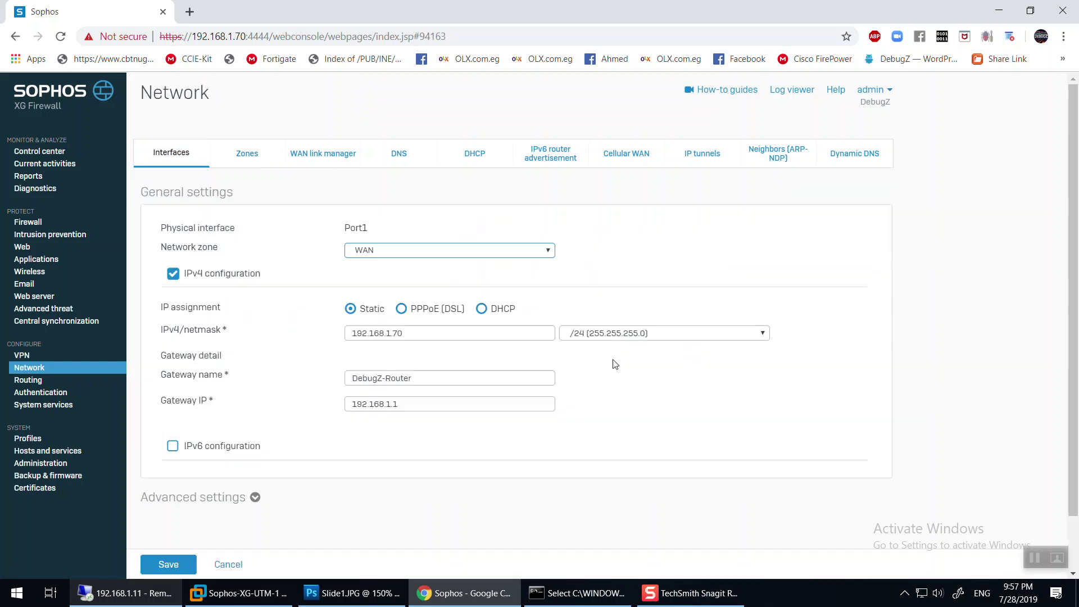
Assign Port1 to the Management network zone and save the interface, confirming the update.
left_click(370, 253)
left_click(397, 323)
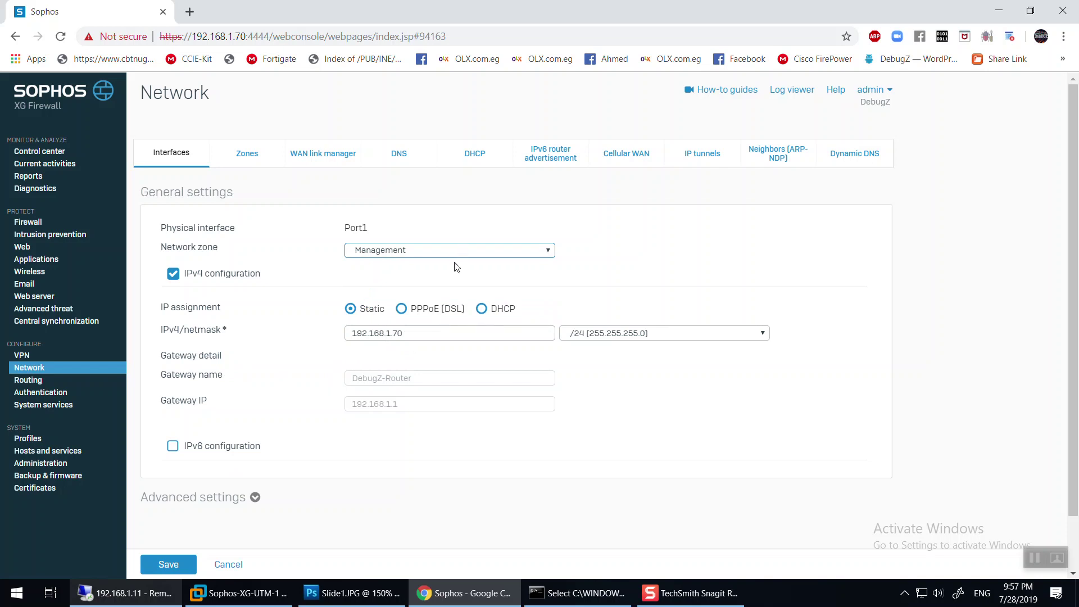
left_click(406, 333)
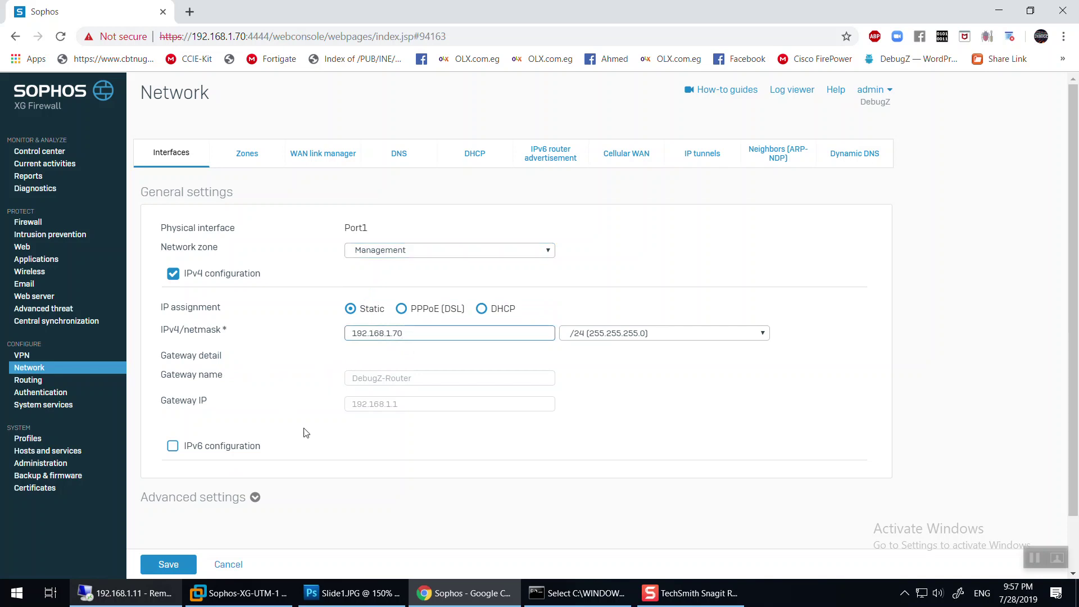
left_click(176, 568)
left_click(503, 355)
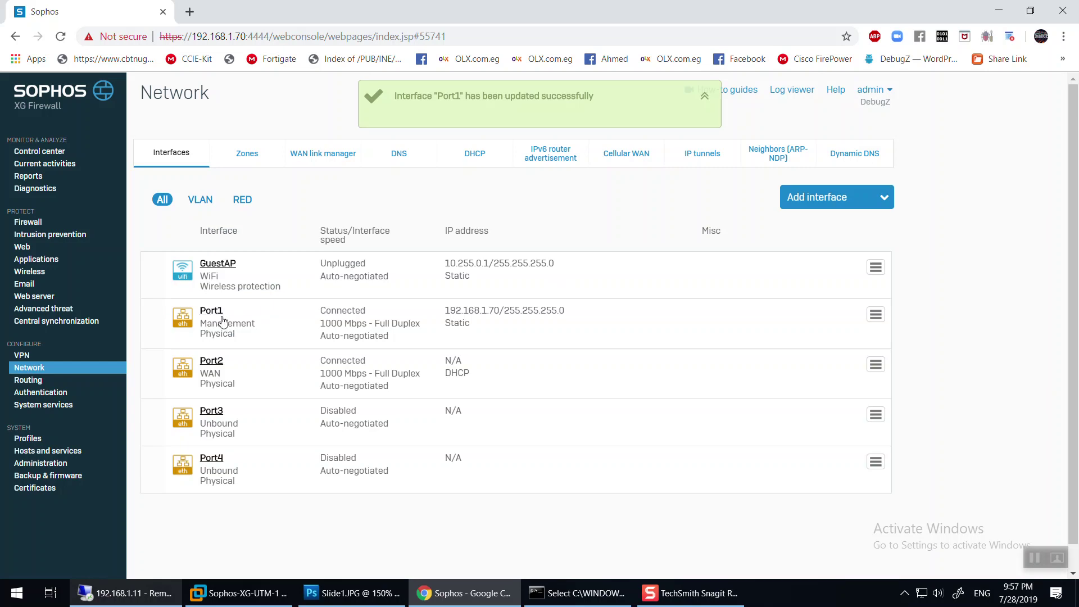
Switch to the Slide1.JPG presentation in Photoshop and make the Slide5 and Slide6 layers visible to show the title slide.
key("alt+Tab")
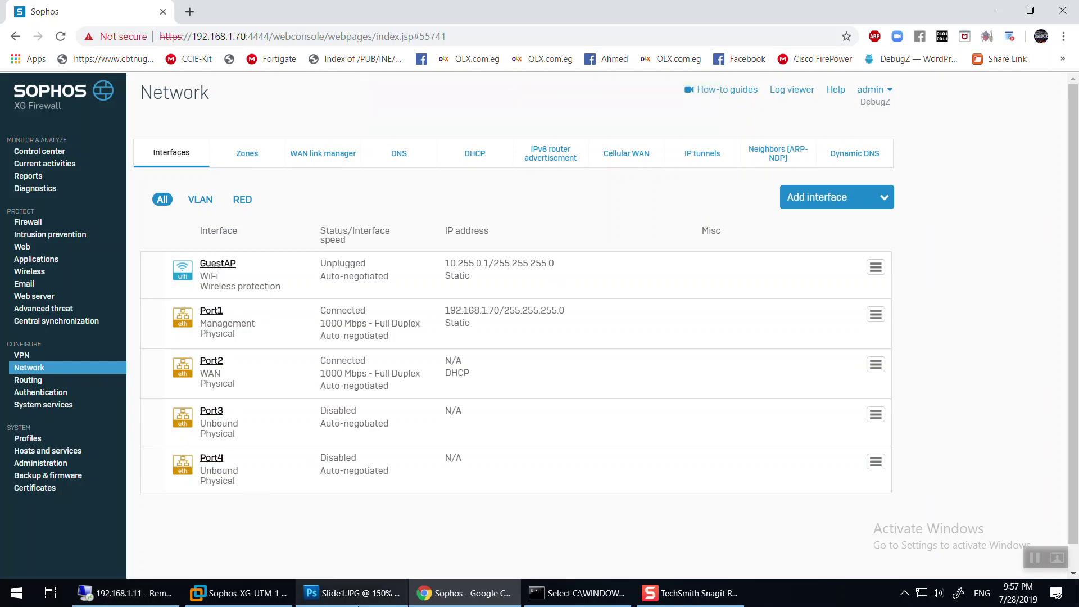
key("f")
key("F7")
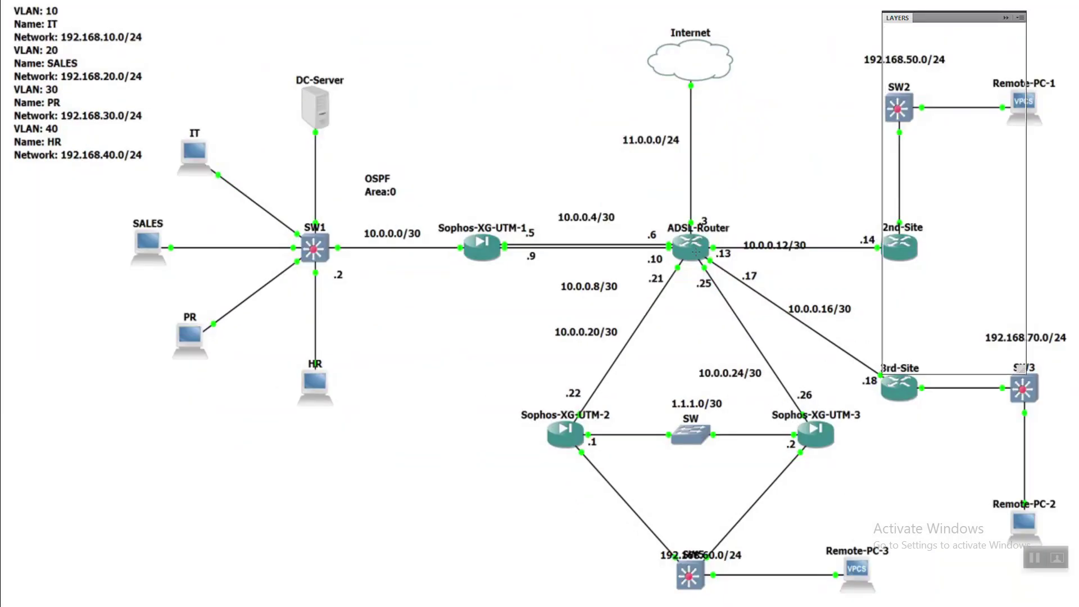
left_click(889, 103)
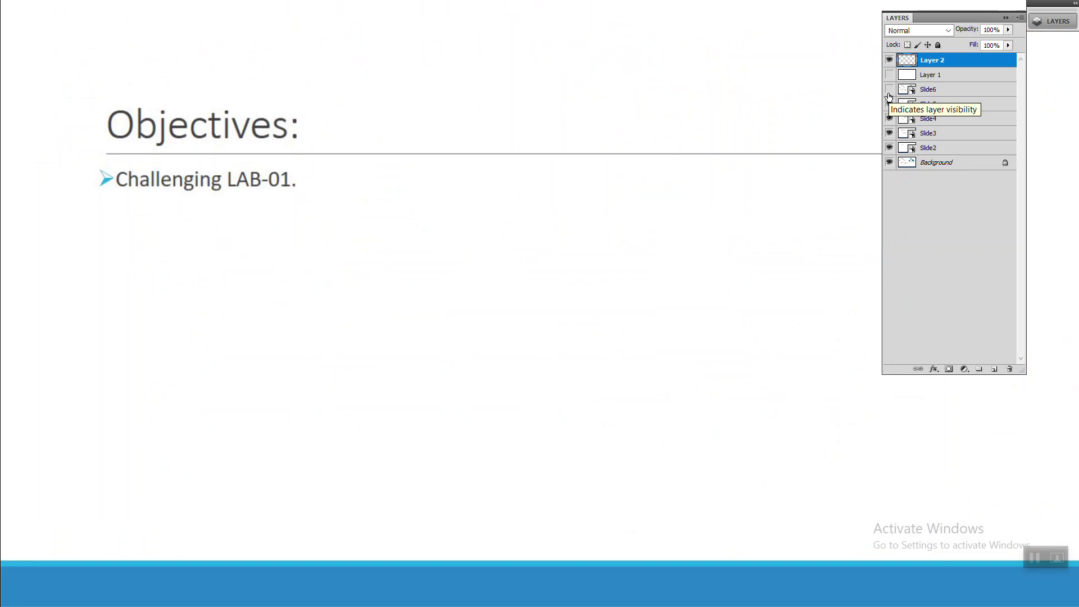
left_click(889, 104)
left_click(889, 89)
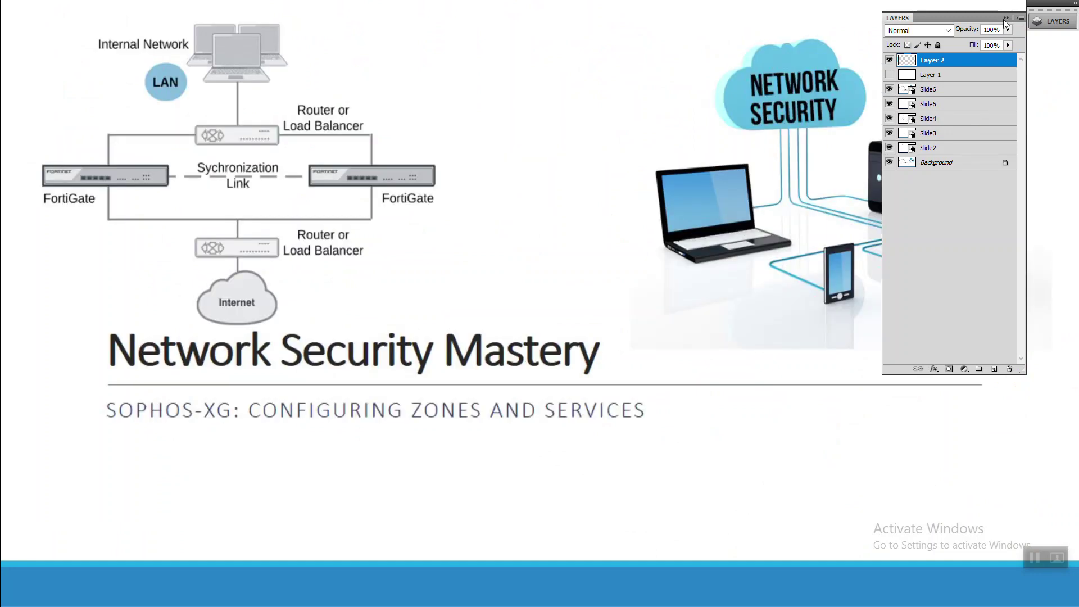
left_click(1005, 18)
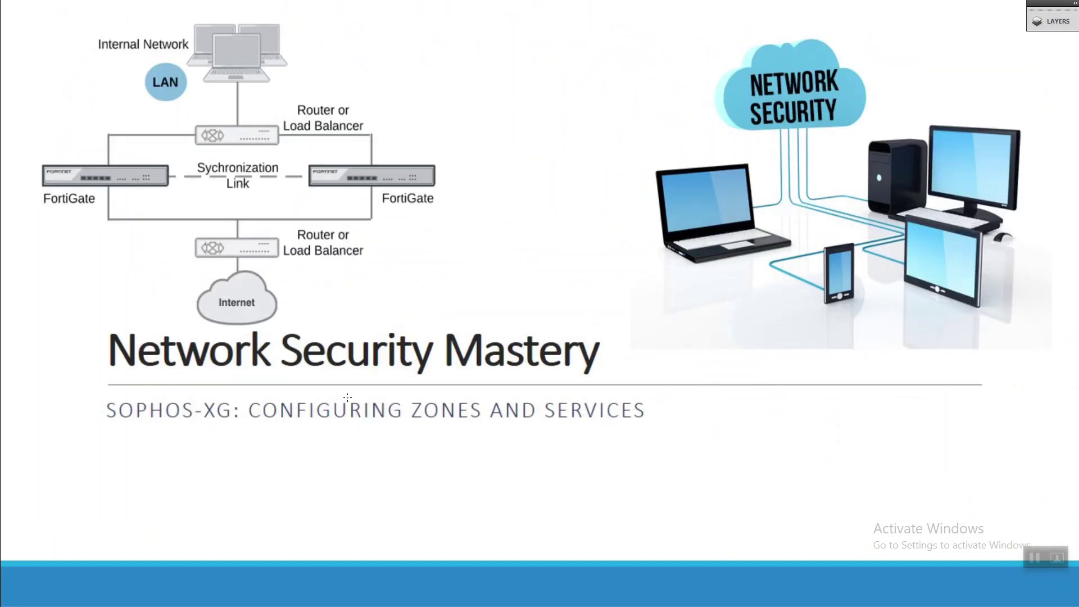